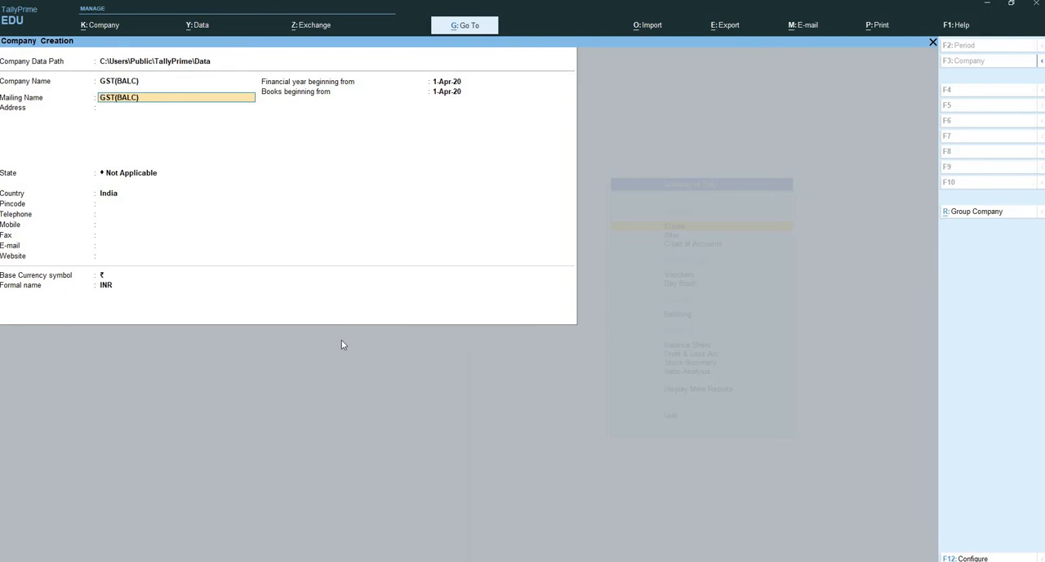
# - Enter the company's postal address and postal code, keeping the mailing name GST(BALC) and selecting Karnataka as the state
pyautogui.press('Return')
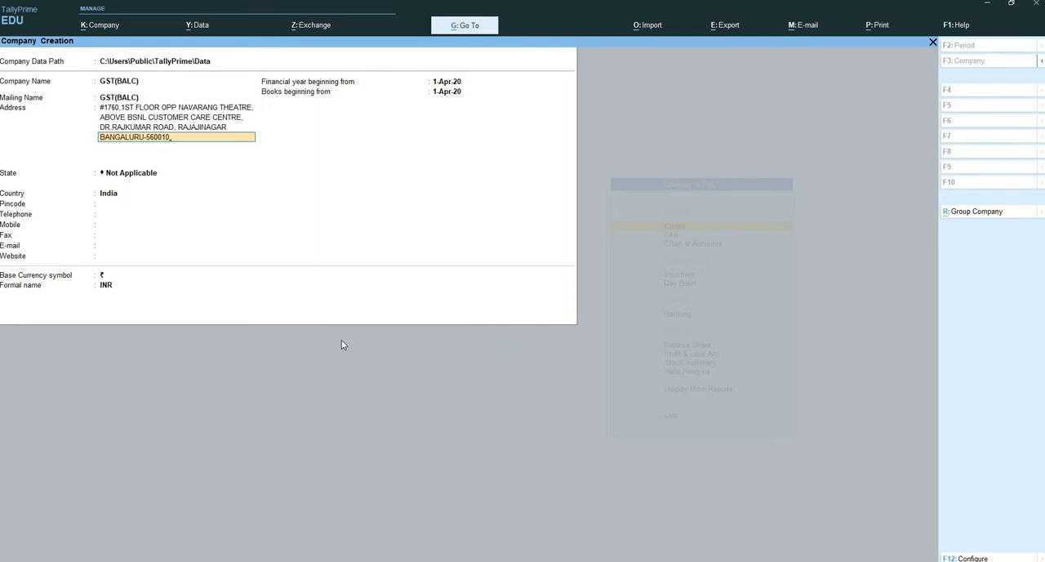
pyautogui.press('Return')
pyautogui.press('Return')
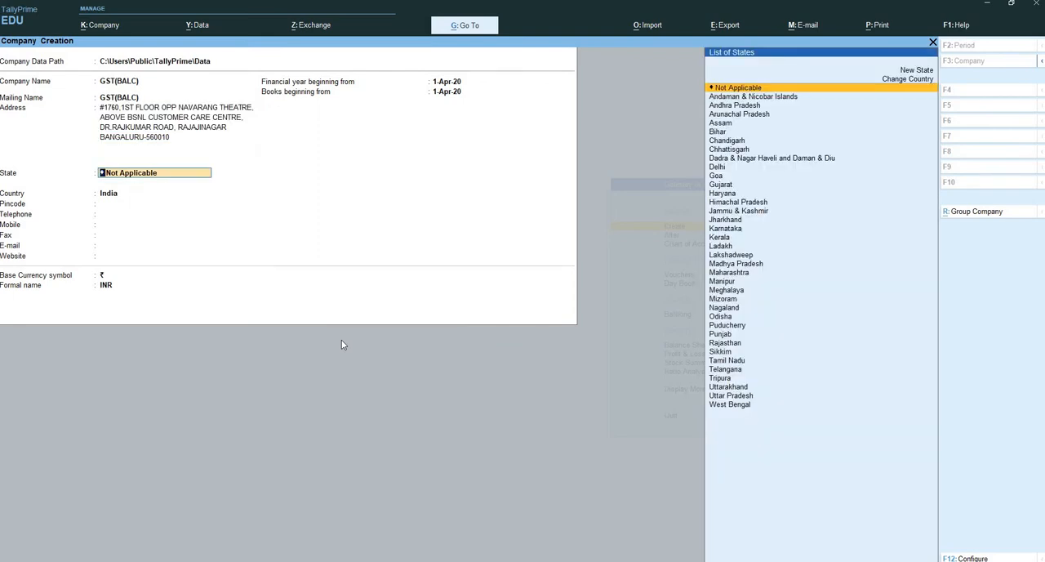
pyautogui.write('KAR')
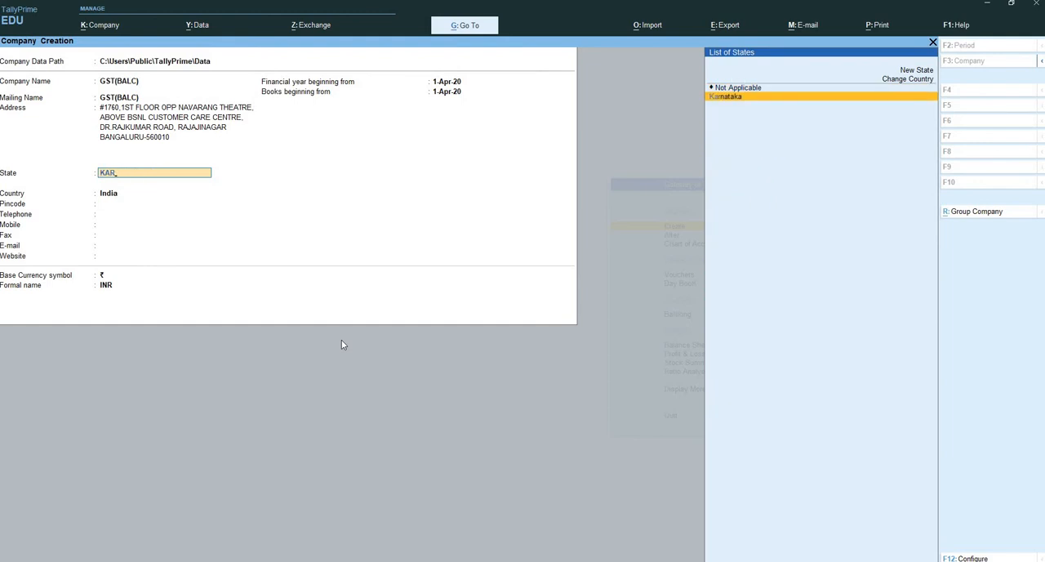
pyautogui.press('Return')
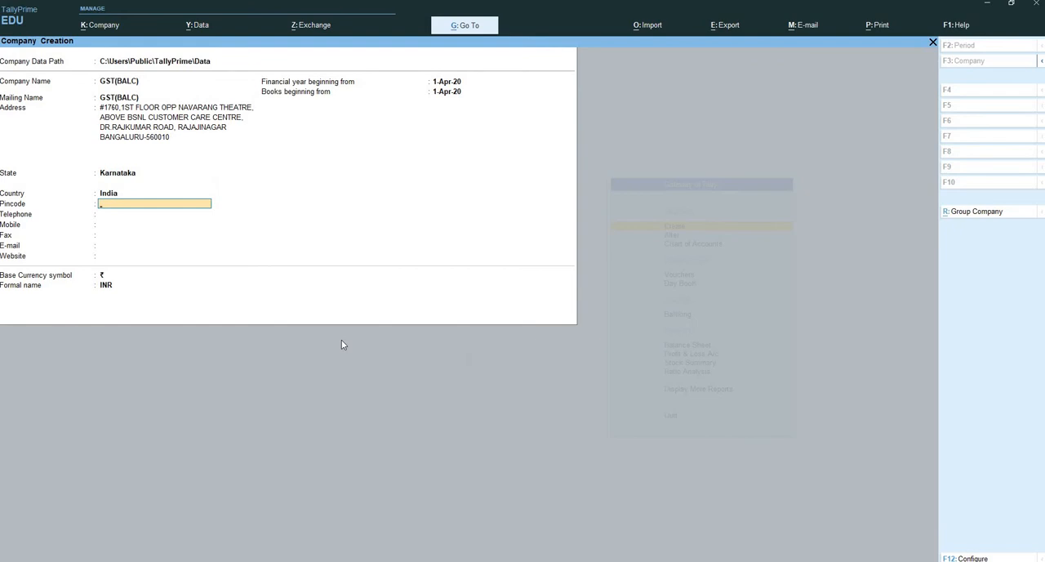
pyautogui.write('560010')
pyautogui.press('Return')
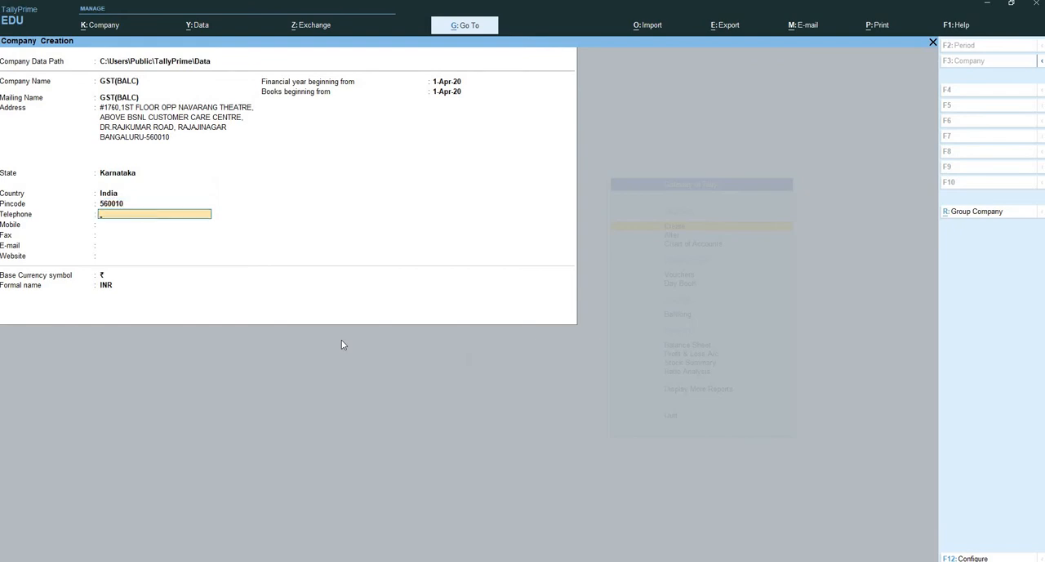
# - Fill in the company's telephone and mobile numbers and leave the fax field blank
pyautogui.press('Return')
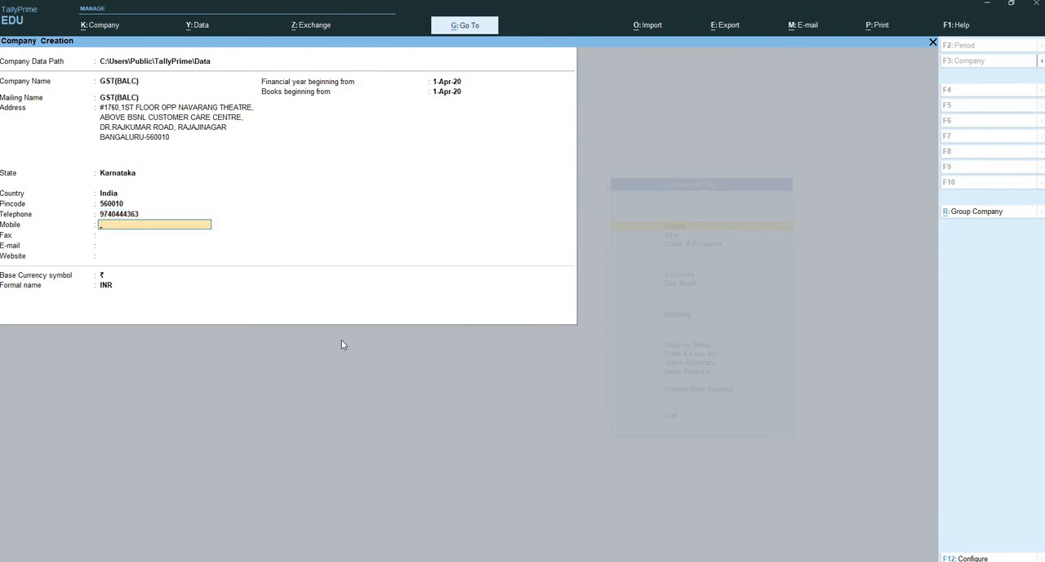
pyautogui.press('Return')
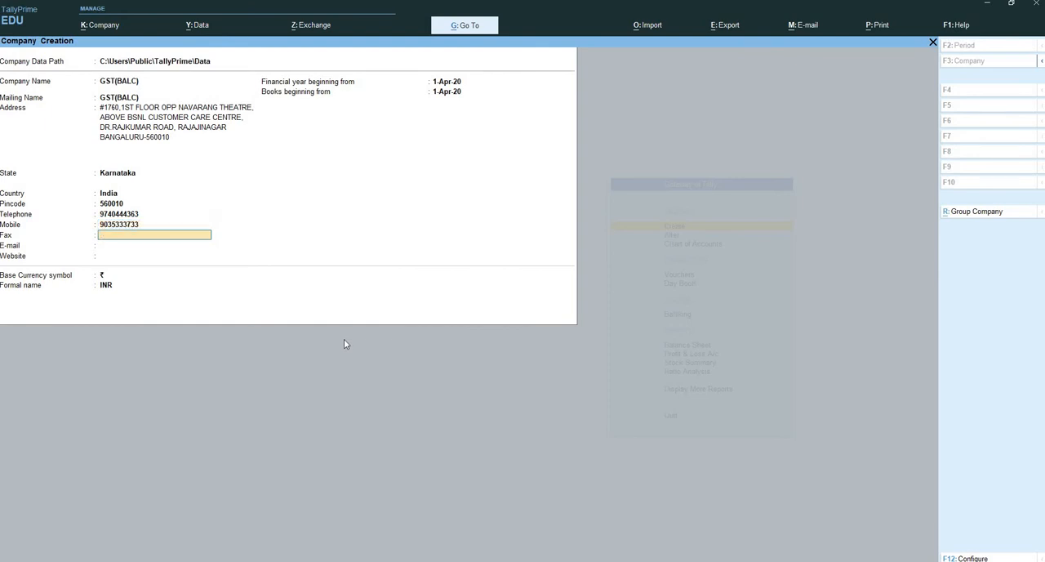
pyautogui.press('Return')
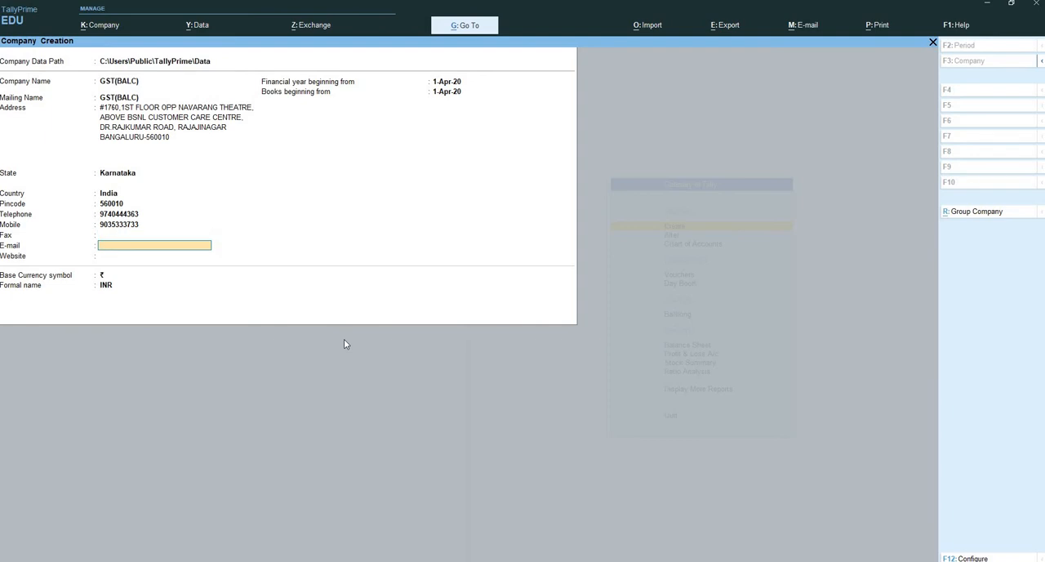
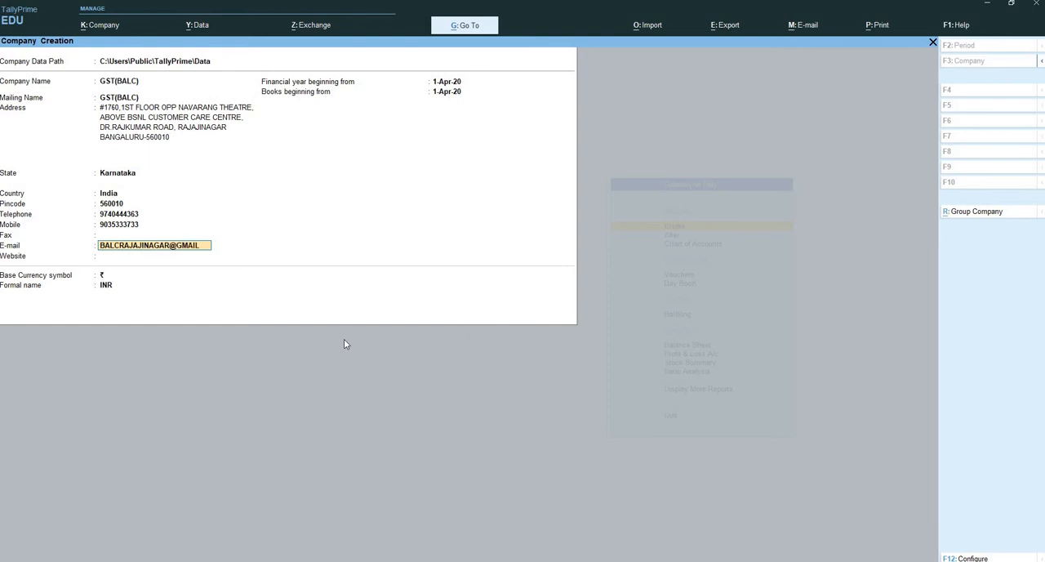
# - Fill in the company's e-mail address and set its website to balcpiie.com
pyautogui.press('Return')
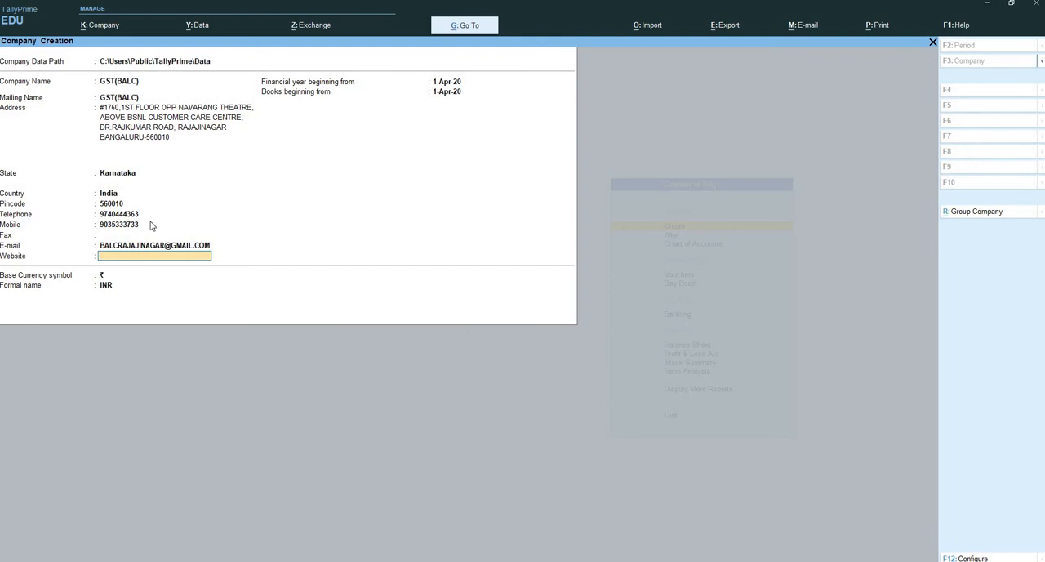
pyautogui.write('balcpiie.com')
pyautogui.press('Return')
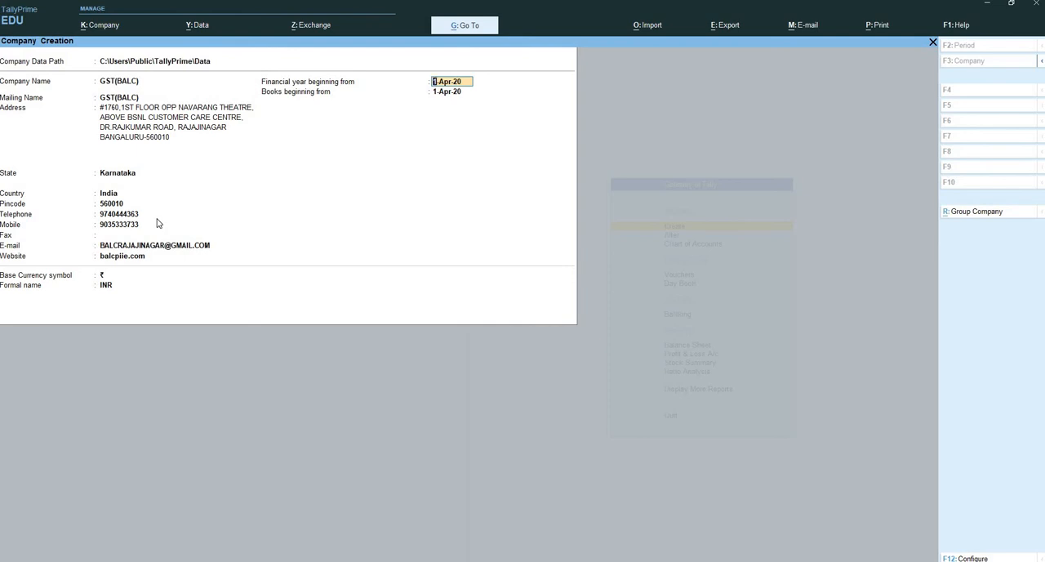
# - Keep 1-Apr-20 for the financial year and books, keep ₹ and INR as currency, and create the company
pyautogui.press('Return')
pyautogui.press('Return')
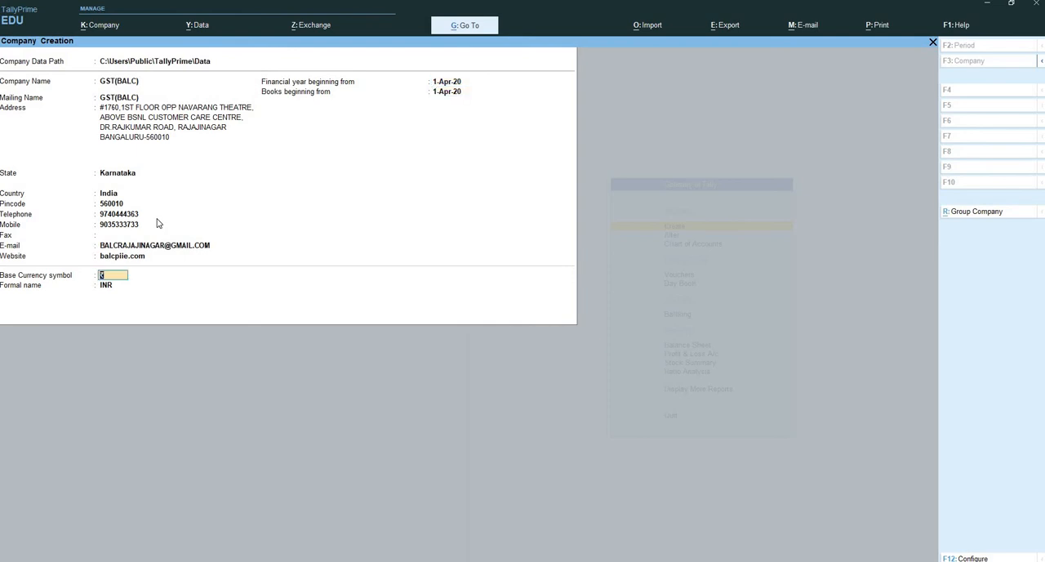
pyautogui.press('Return')
pyautogui.press('Return')
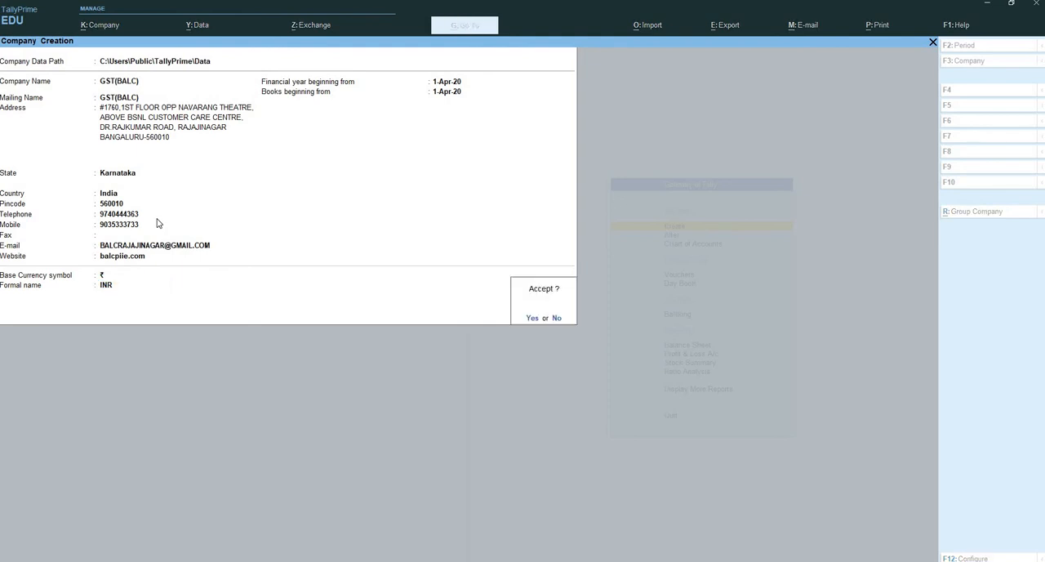
pyautogui.press('Return')
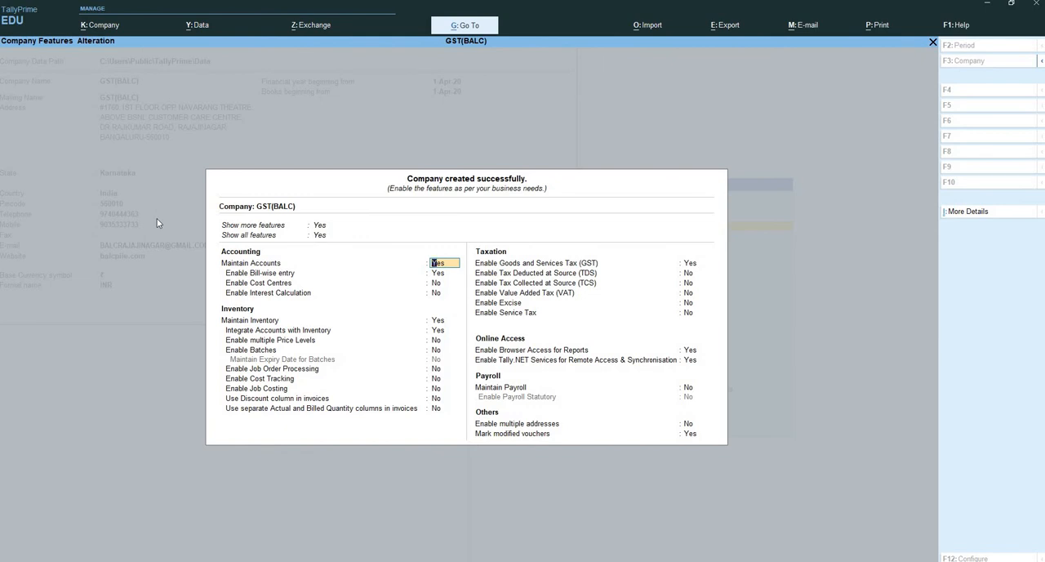
# - Keep the default accounting and inventory features and, with Goods and Services Tax enabled, open the company's GST details
pyautogui.press('Return')
pyautogui.press('Return')
pyautogui.press('Return')
pyautogui.press('Return')
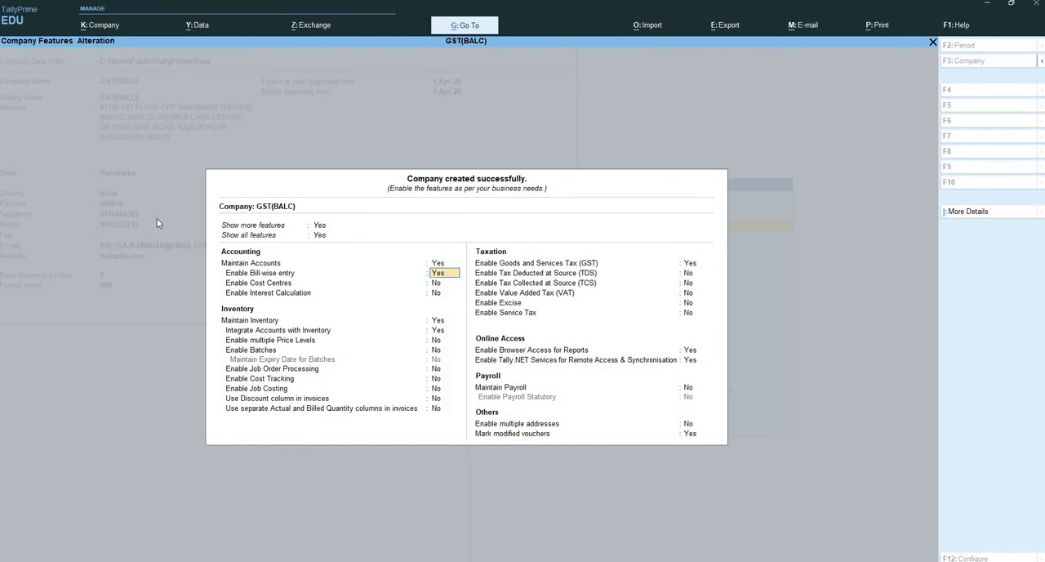
pyautogui.press('Return')
pyautogui.press('Return')
pyautogui.press('Return')
pyautogui.press('Return')
pyautogui.press('Return')
pyautogui.press('Return')
pyautogui.press('Return')
pyautogui.press('Return')
pyautogui.press('Return')
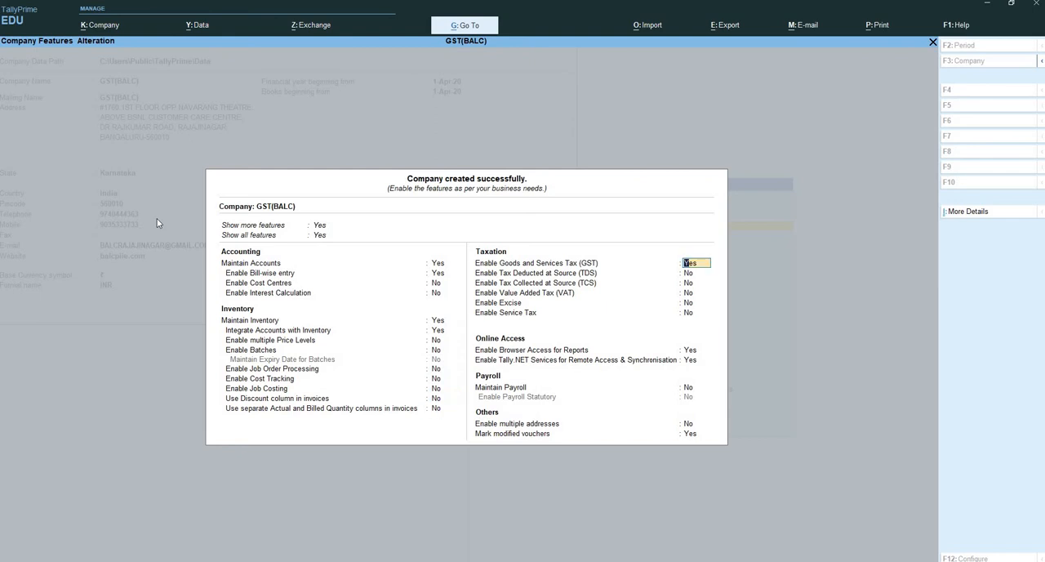
pyautogui.press('Return')
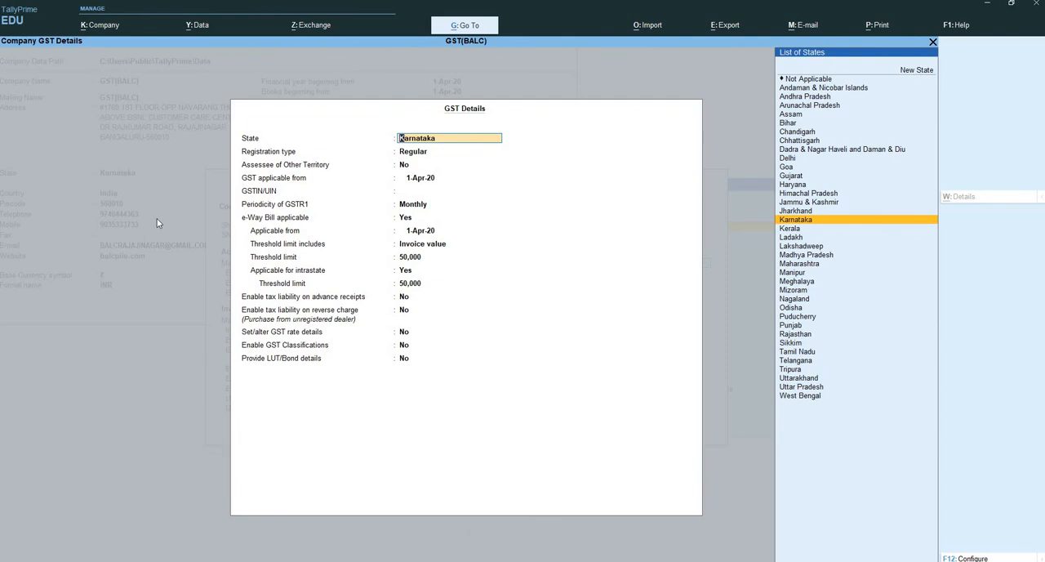
# - In the GST details, keep Karnataka, Regular registration, Assessee of Other Territory as No, and GST applicable from 1-Apr-20
pyautogui.press('Return')
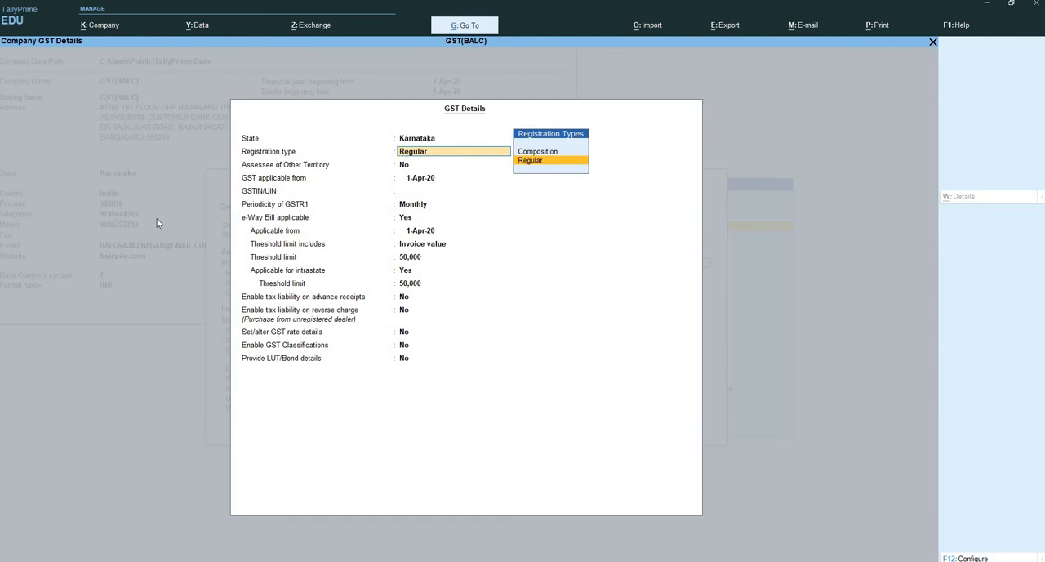
pyautogui.press('Up')
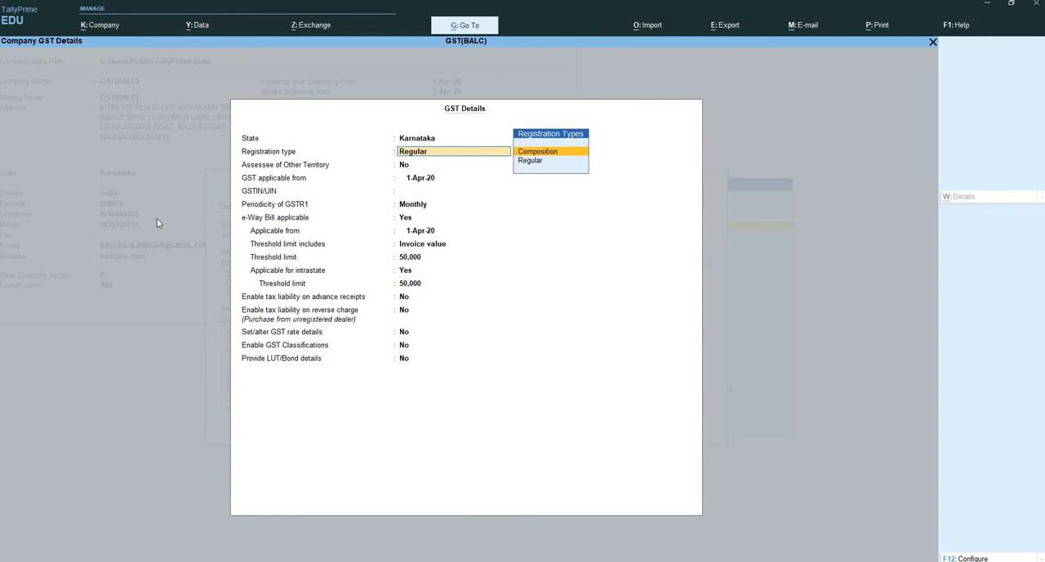
pyautogui.press('Down')
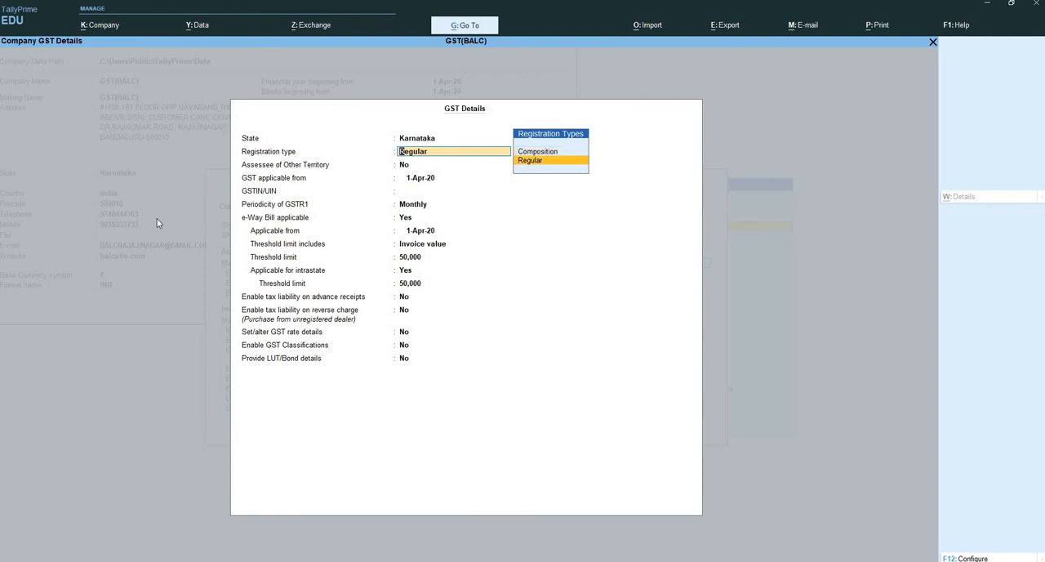
pyautogui.press('Return')
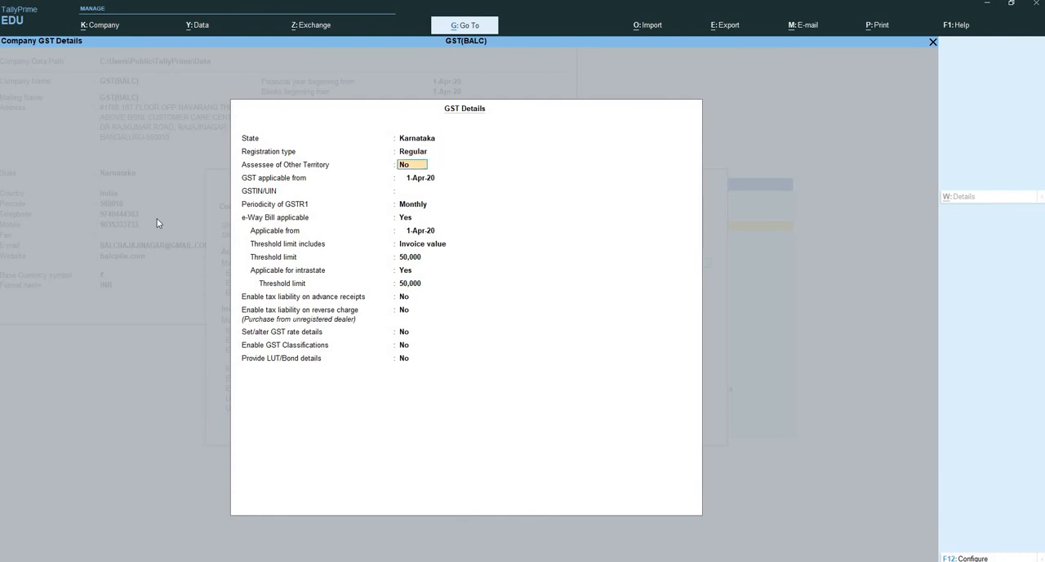
pyautogui.press('Return')
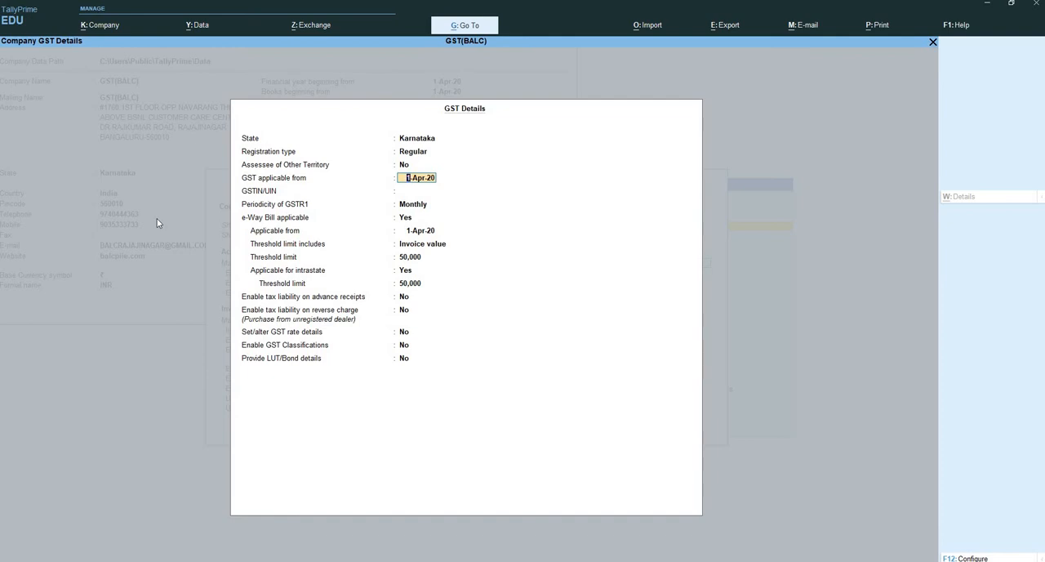
pyautogui.press('Return')
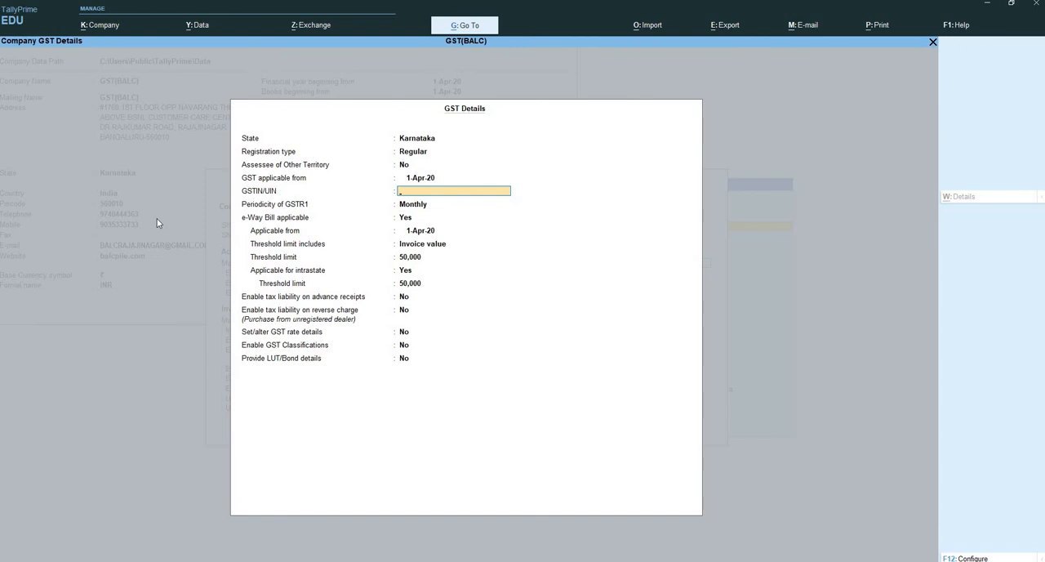
pyautogui.write('9ASDFG23')
pyautogui.press('Return')
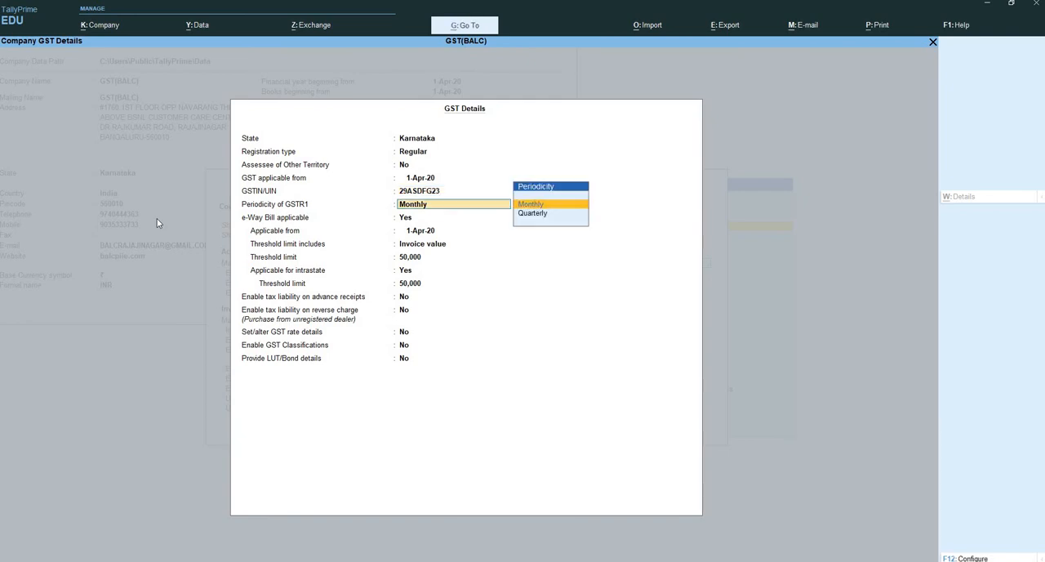
pyautogui.press('BackSpace')
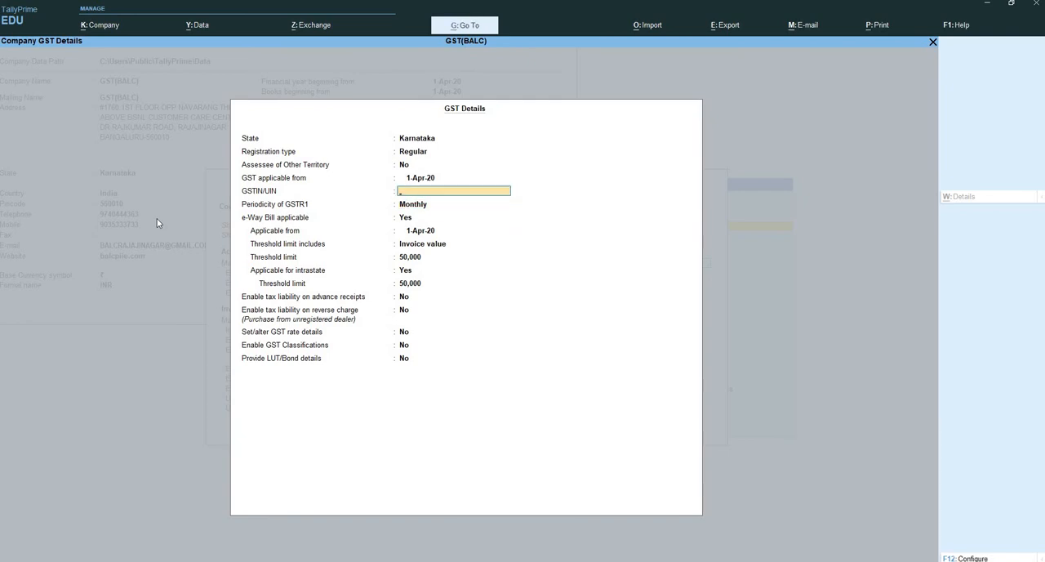
# - Enter the company's full GSTIN/UIN in the GST details
pyautogui.write('29ASDFG1234A1')
pyautogui.write('A1')
pyautogui.press('Return')
pyautogui.press('Return')
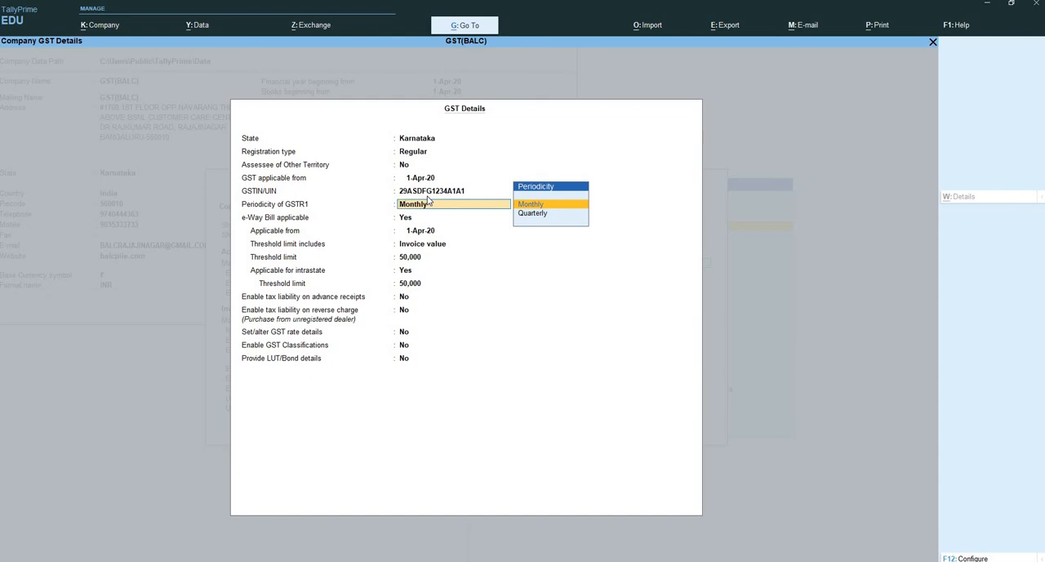
# - Review the periodicity options for GSTR1 and keep Monthly
pyautogui.press('Down')
pyautogui.press('Up')
pyautogui.press('Down')
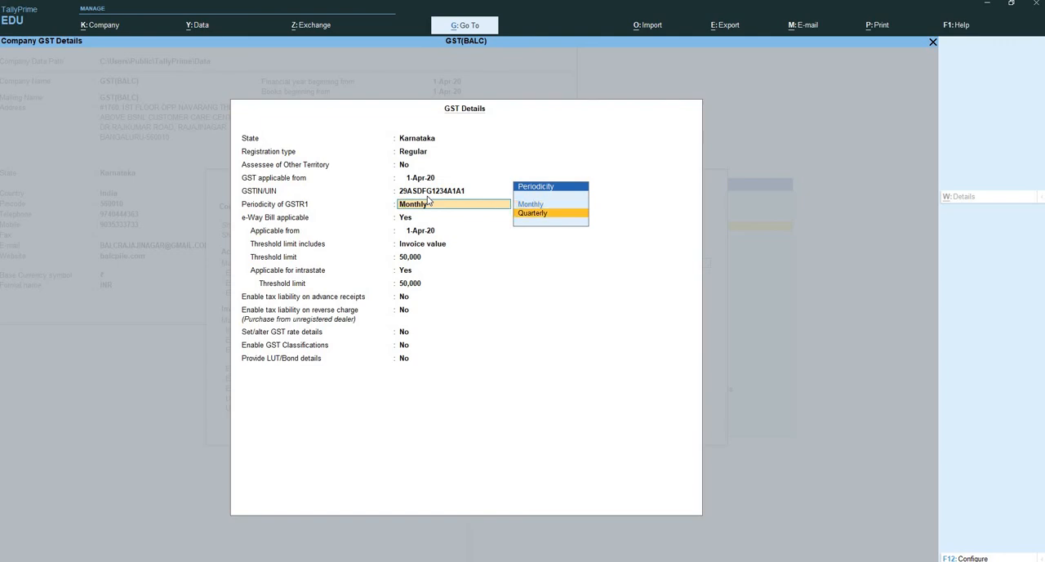
pyautogui.press('Up')
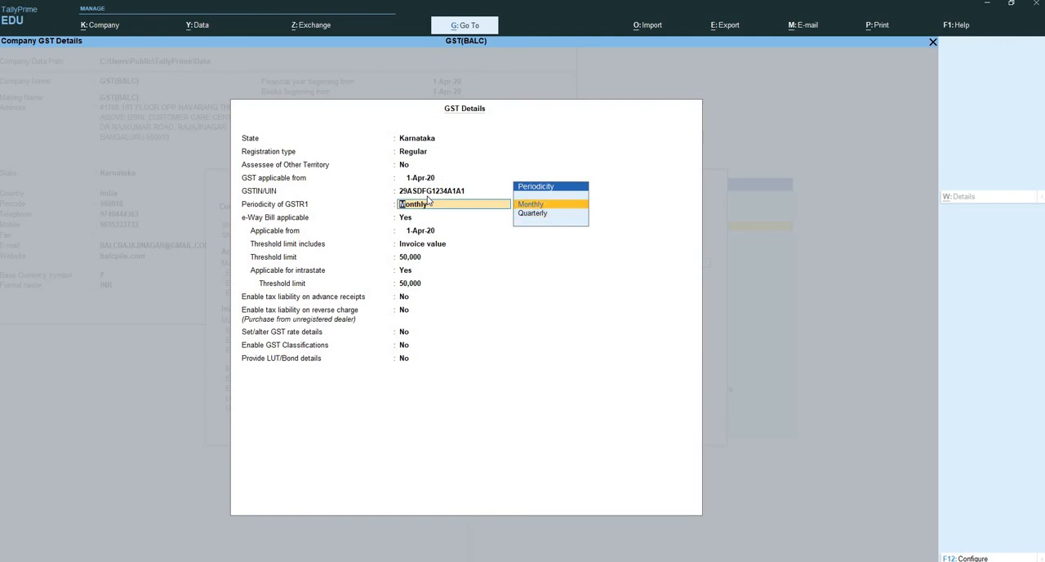
pyautogui.press('Return')
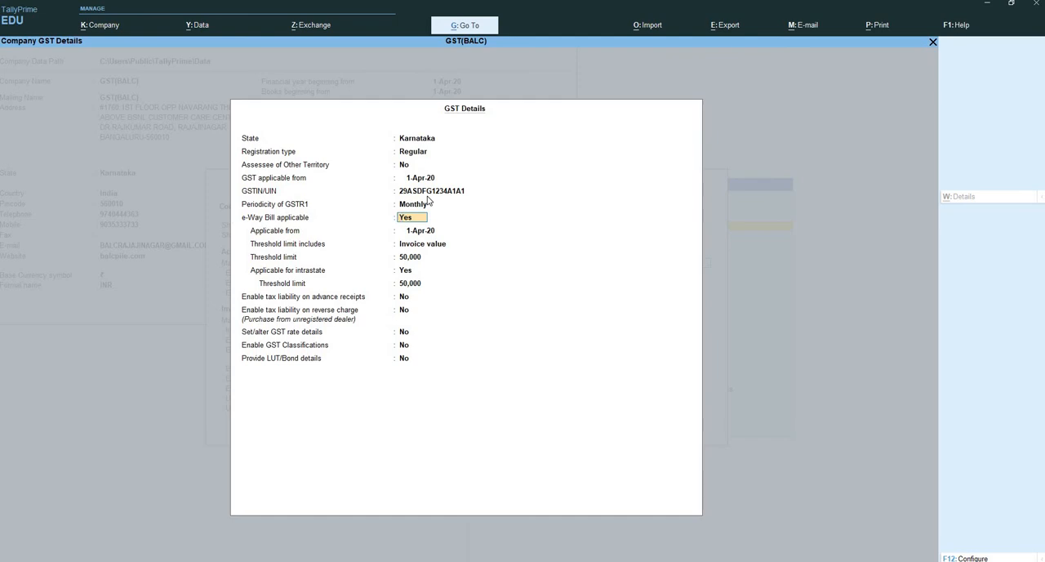
# - Keep e-Way Bill applicable from 1-Apr-20 on invoice value, with 50,000 threshold limits, including for intrastate
pyautogui.press('Return')
pyautogui.press('Return')
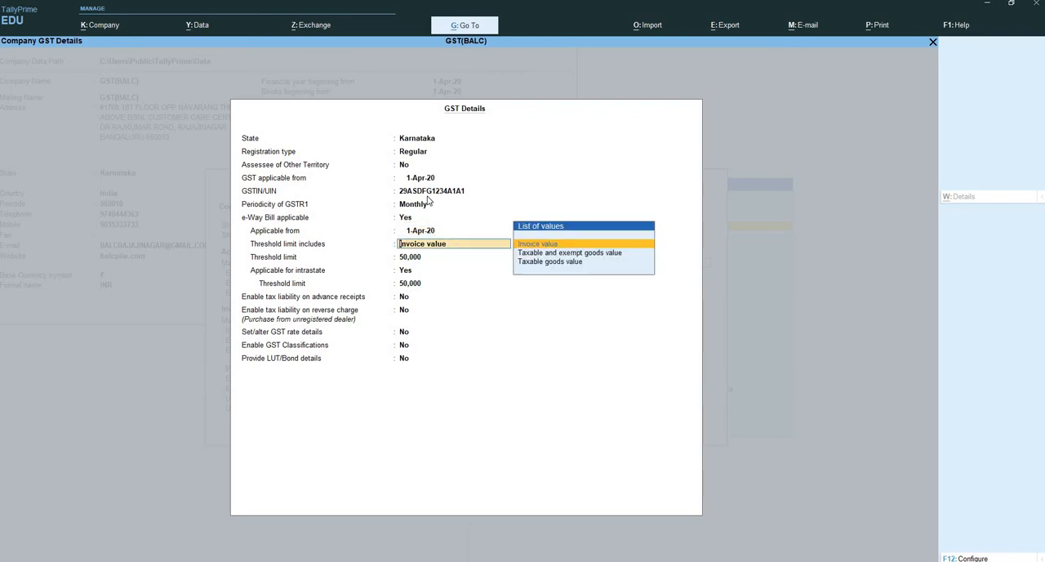
pyautogui.press('Return')
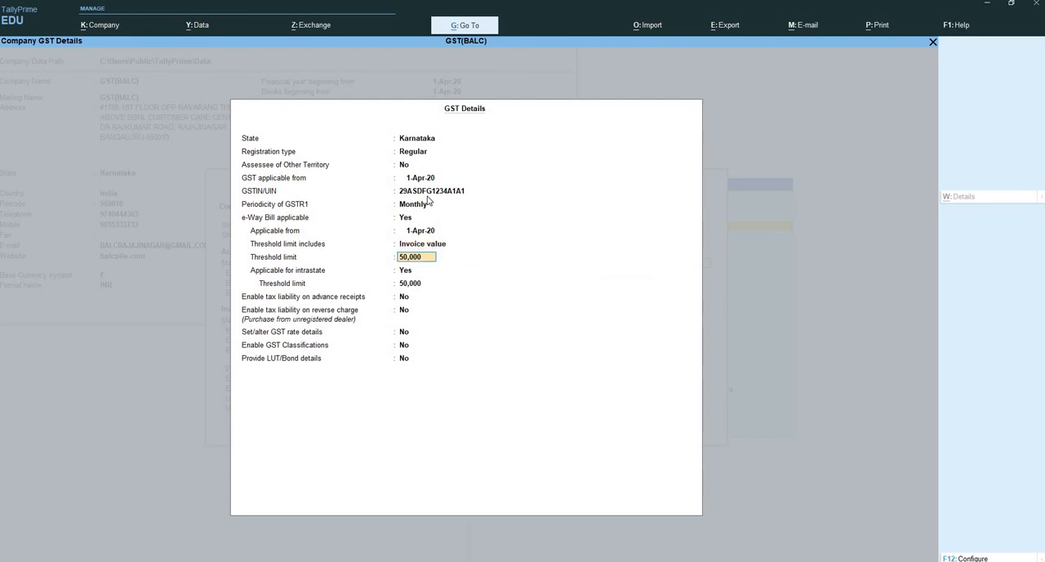
pyautogui.press('Return')
pyautogui.press('Return')
pyautogui.press('Return')
pyautogui.press('Return')
pyautogui.press('Return')
pyautogui.press('Return')
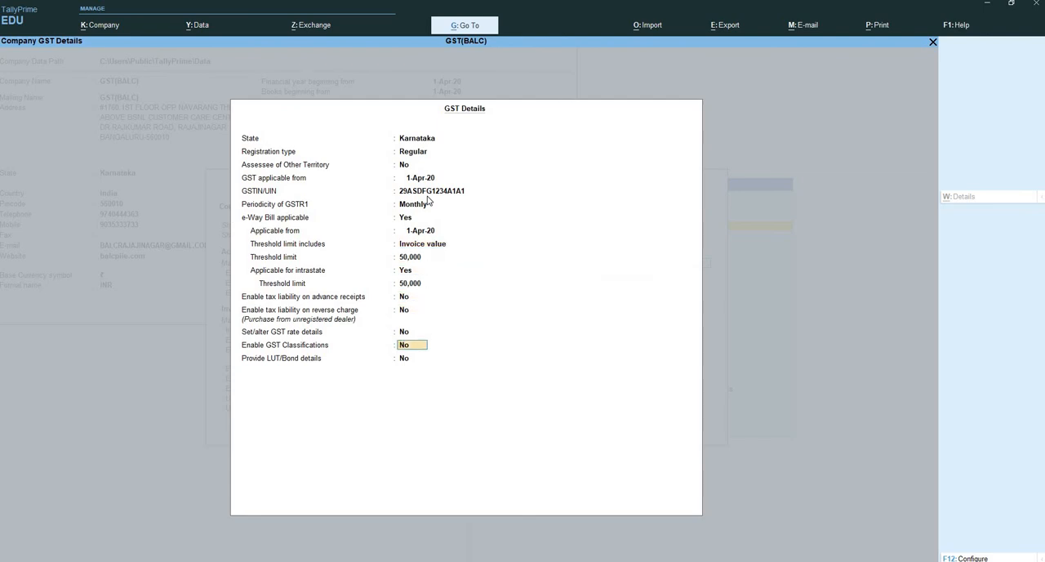
# - Leave tax liability on advance receipts and reverse charge at No, and enable Set/alter GST rate details
pyautogui.press('BackSpace')
pyautogui.write('y')
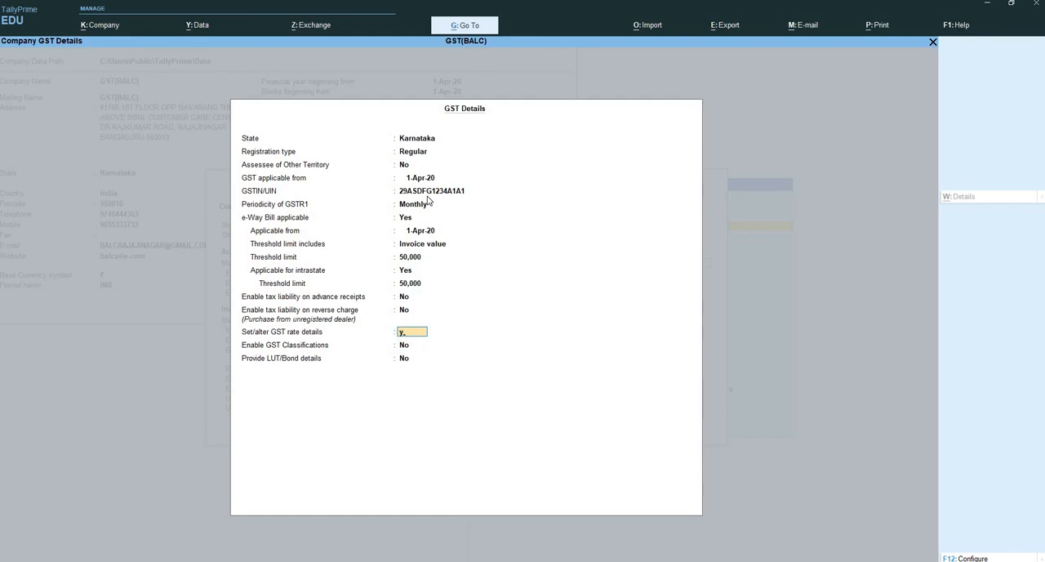
pyautogui.press('Return')
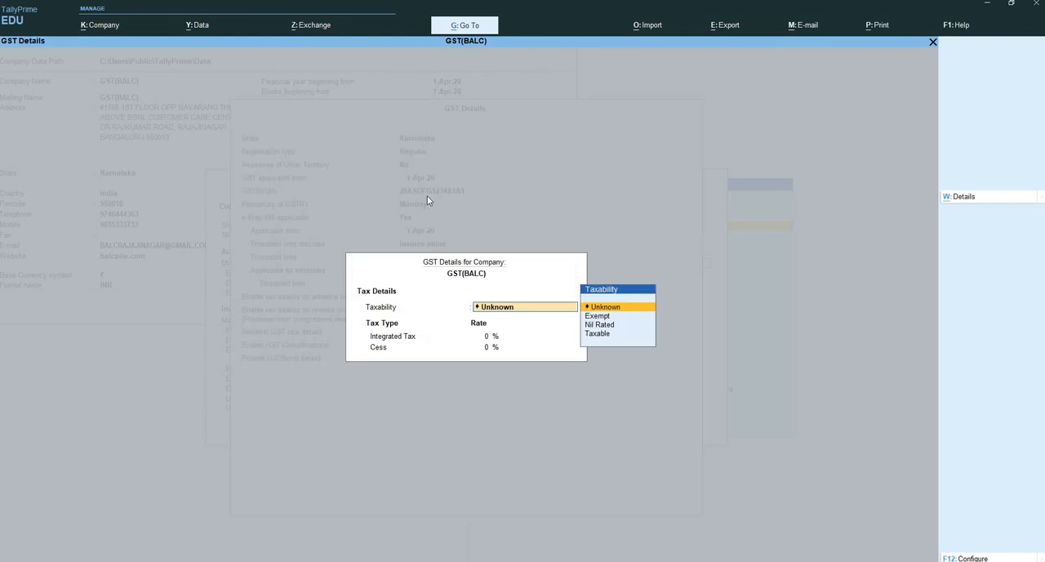
# - Set the company's taxability to Taxable and open its detailed tax rate history
pyautogui.press('Down')
pyautogui.press('Down')
pyautogui.press('Down')
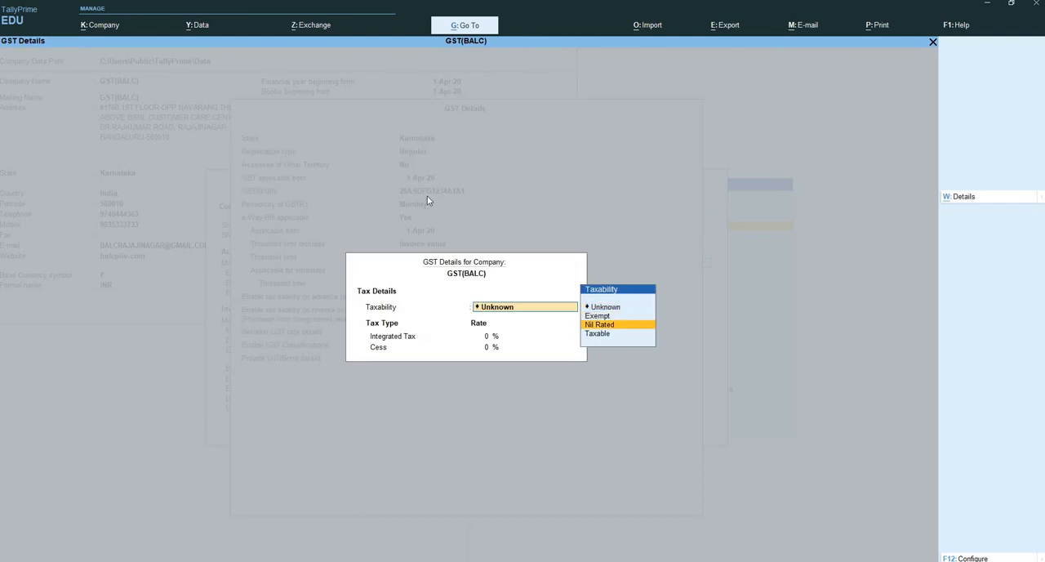
pyautogui.press('Return')
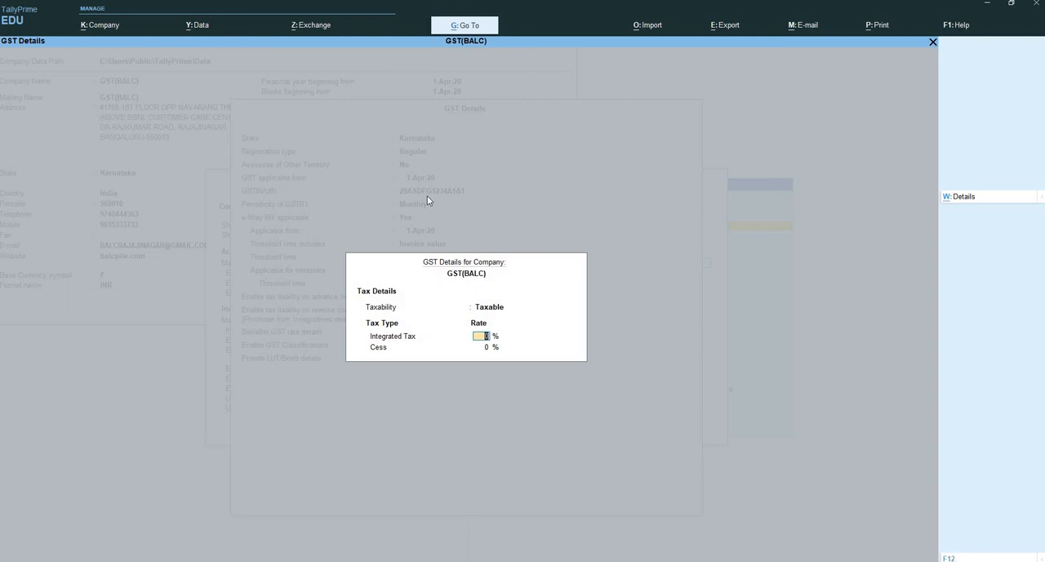
pyautogui.hotkey('alt', 'w')
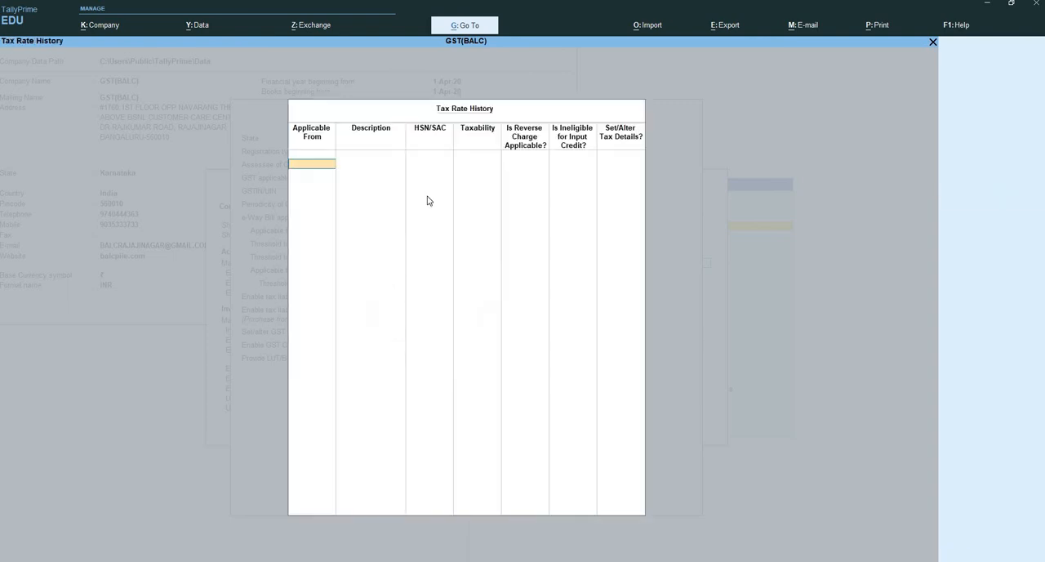
# - Add a tax rate history entry applicable from 1-Apr-20 with description Electronics and HSN/SAC 242424
pyautogui.write('1')
pyautogui.press('Return')
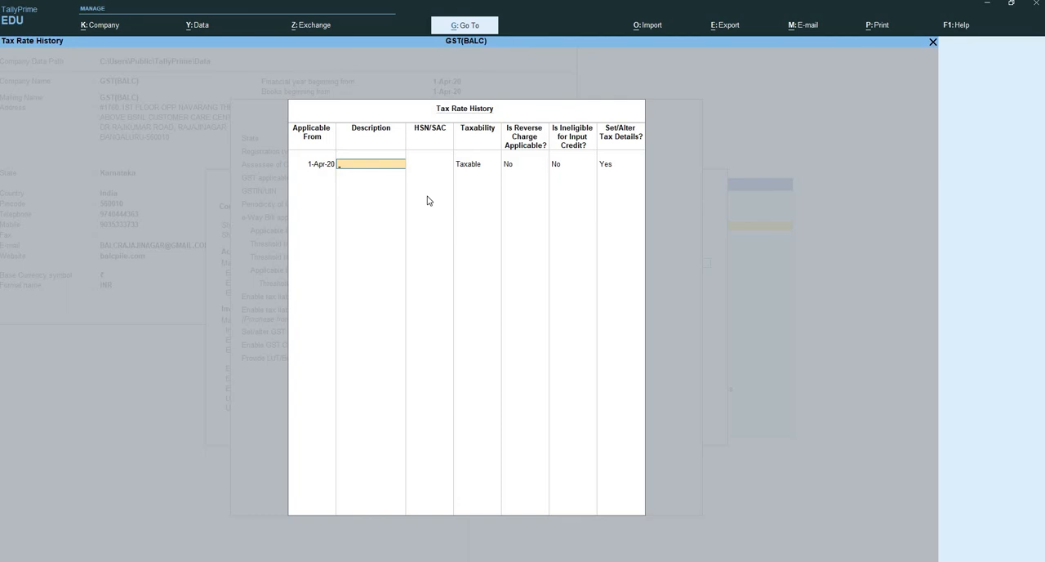
pyautogui.write('Electronics')
pyautogui.press('Return')
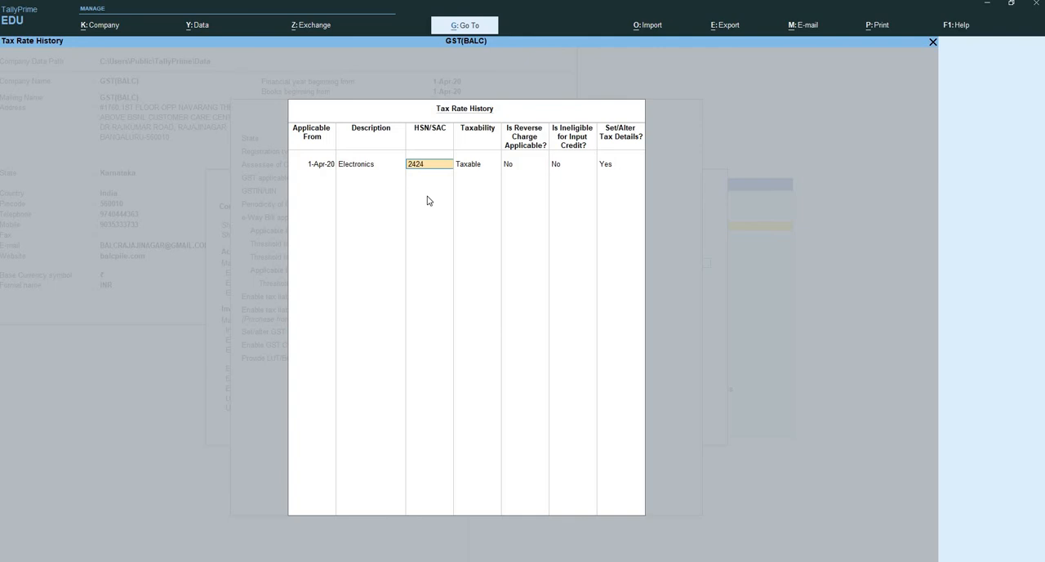
pyautogui.write('24')
pyautogui.press('Return')
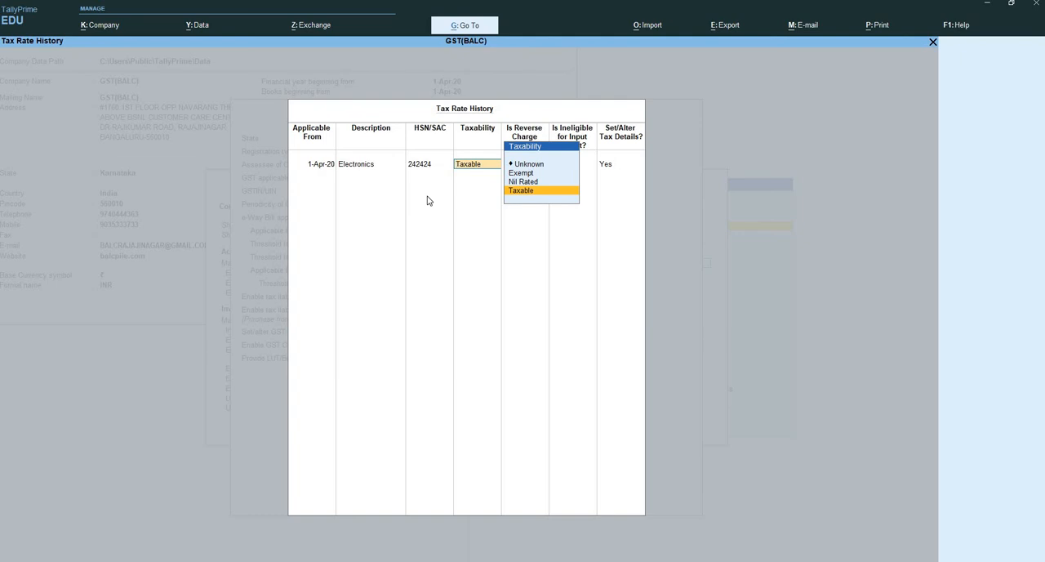
# - Keep the Electronics entry Taxable, with reverse charge and input credit ineligibility at No, and open its tax rate details
pyautogui.press('Return')
pyautogui.press('Return')
pyautogui.press('Return')
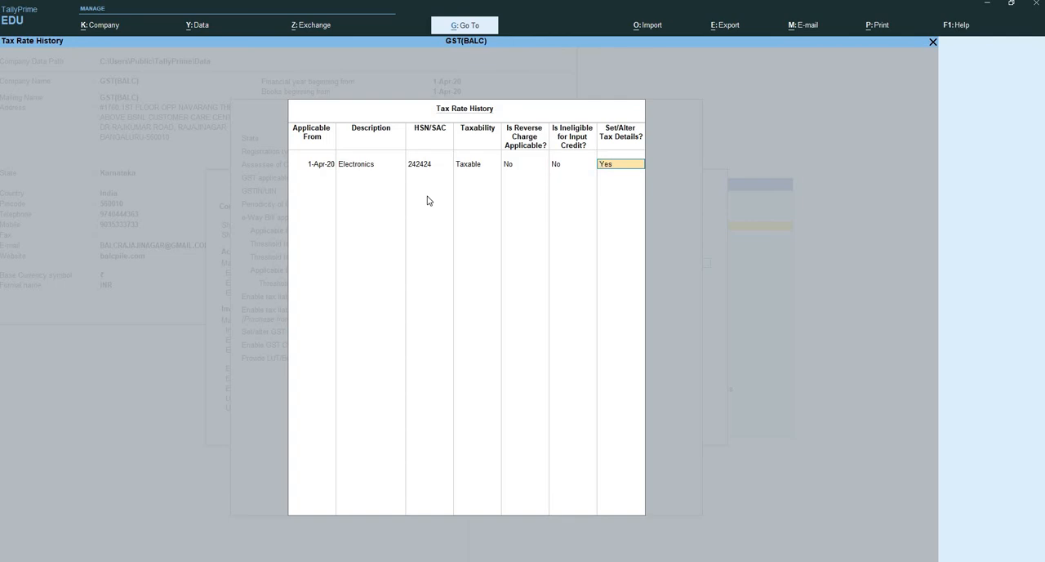
pyautogui.press('Return')
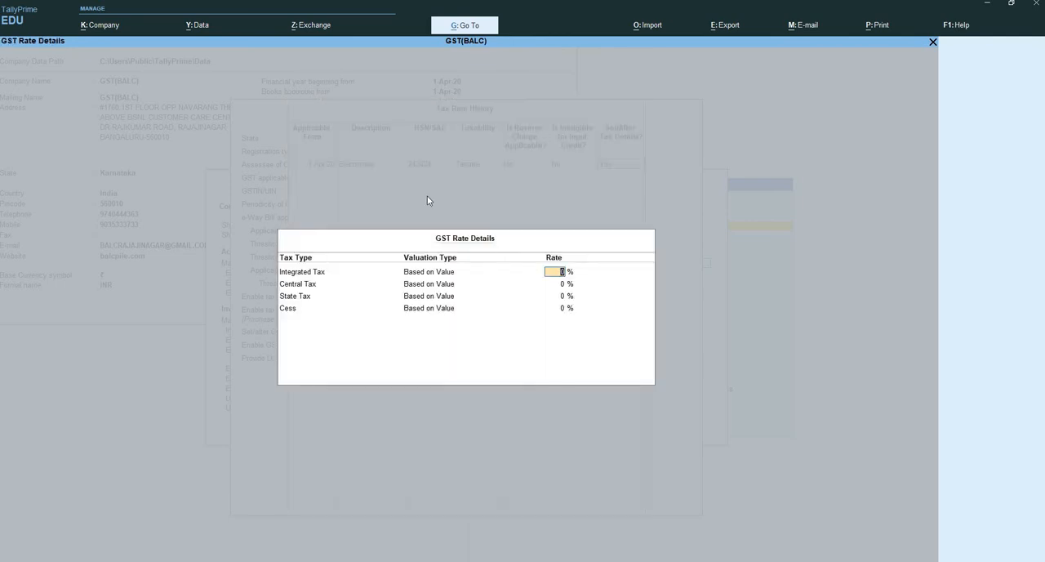
# - Set the Integrated Tax rate for Electronics to 18% and complete the tax rate history
pyautogui.write('18')
pyautogui.press('Return')
pyautogui.press('Return')
pyautogui.press('Return')
pyautogui.press('Return')
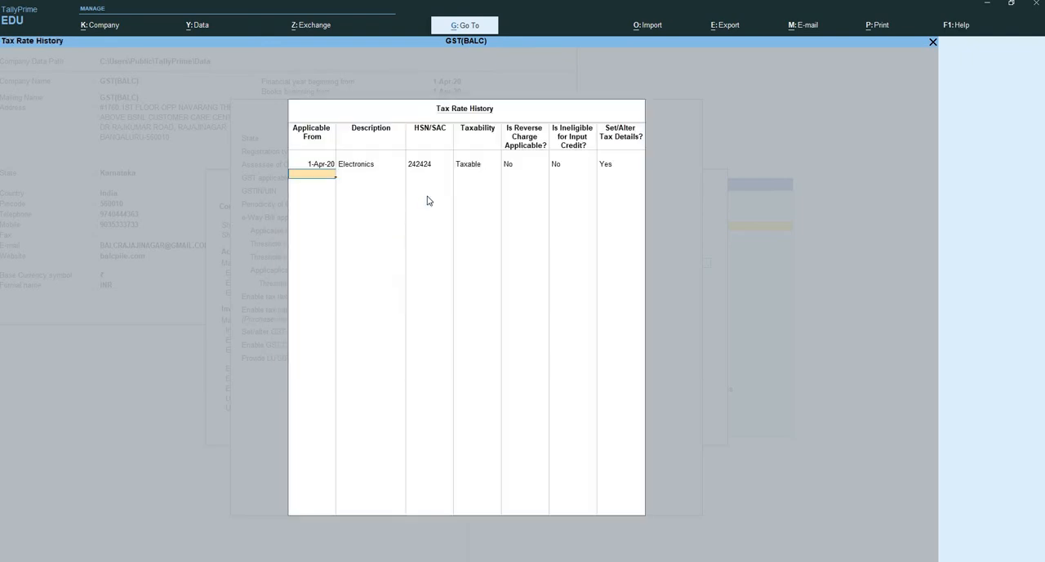
pyautogui.press('Return')
# - Leave GST Classifications and LUT/Bond details at No and accept the company's GST details
pyautogui.press('Return')
pyautogui.press('Return')
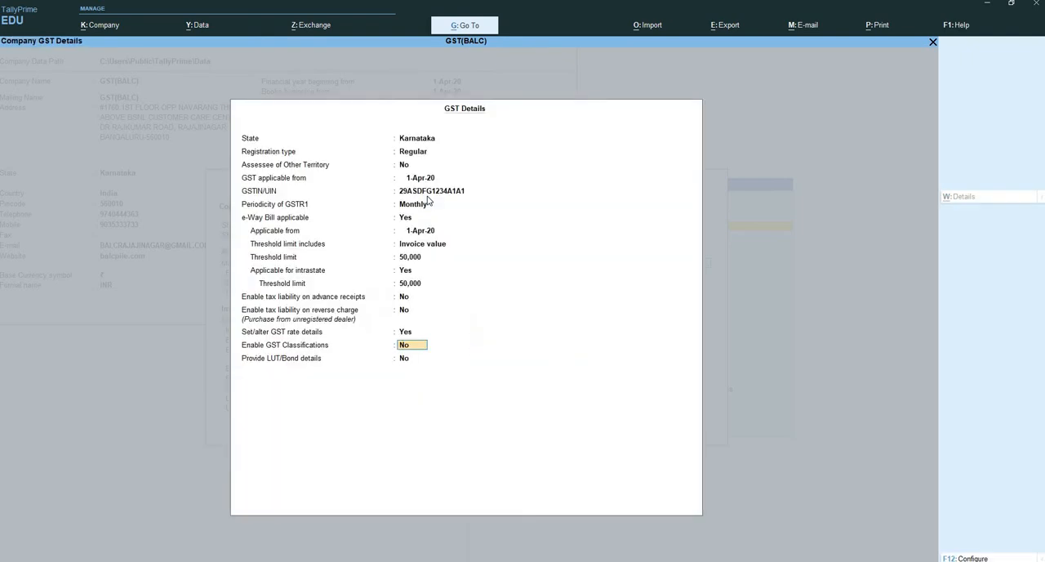
pyautogui.press('Return')
pyautogui.press('Return')
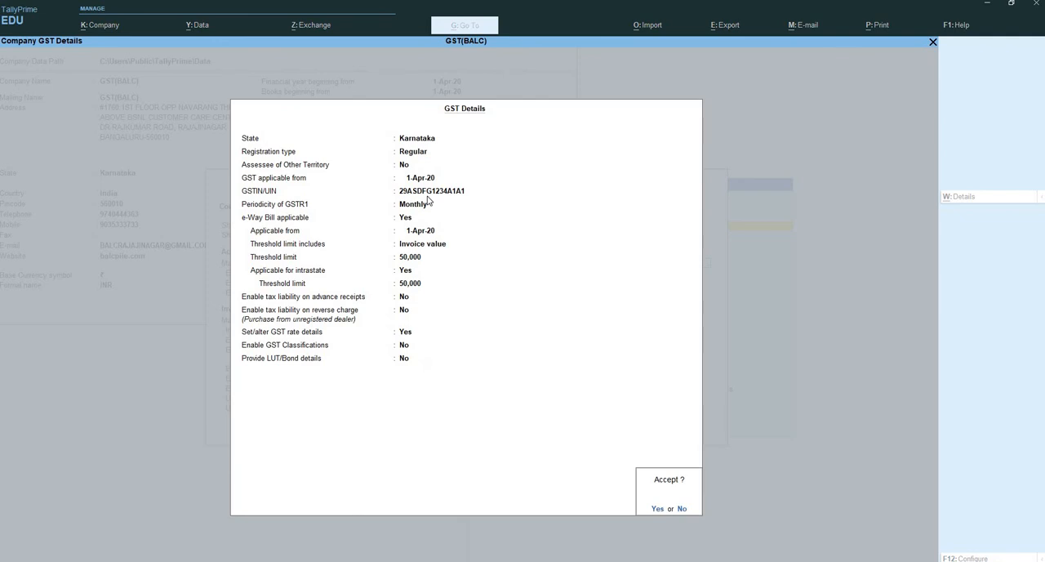
pyautogui.press('Return')
# - Leave the remaining company features, including TDS, TCS, VAT, Excise and Service Tax, as they are and save the feature settings
pyautogui.press('Return')
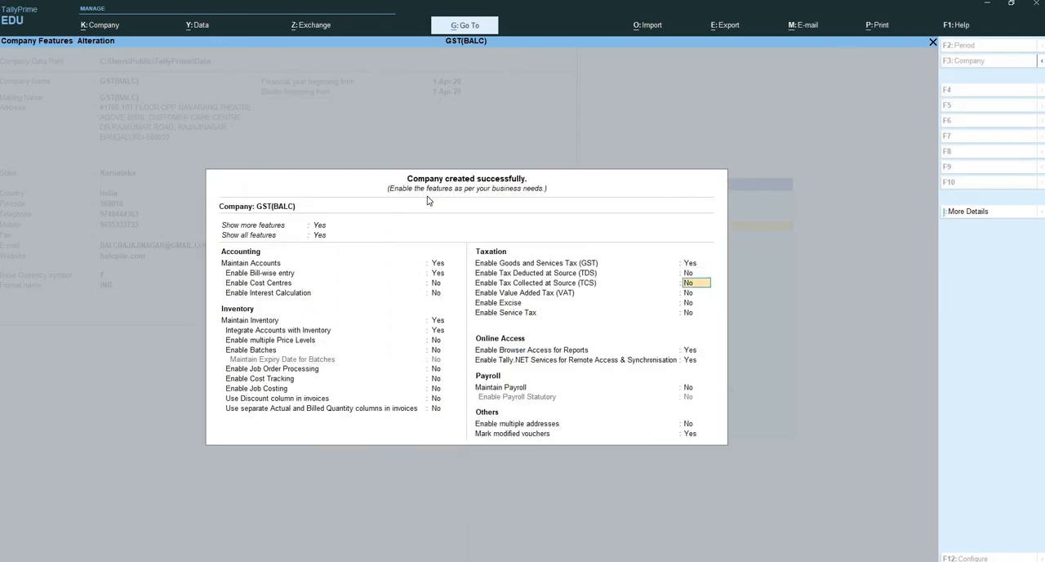
pyautogui.press('Return')
pyautogui.press('Return')
pyautogui.press('Return')
pyautogui.press('Return')
pyautogui.press('Return')
pyautogui.press('Return')
pyautogui.press('Return')
pyautogui.press('Return')
pyautogui.press('Return')
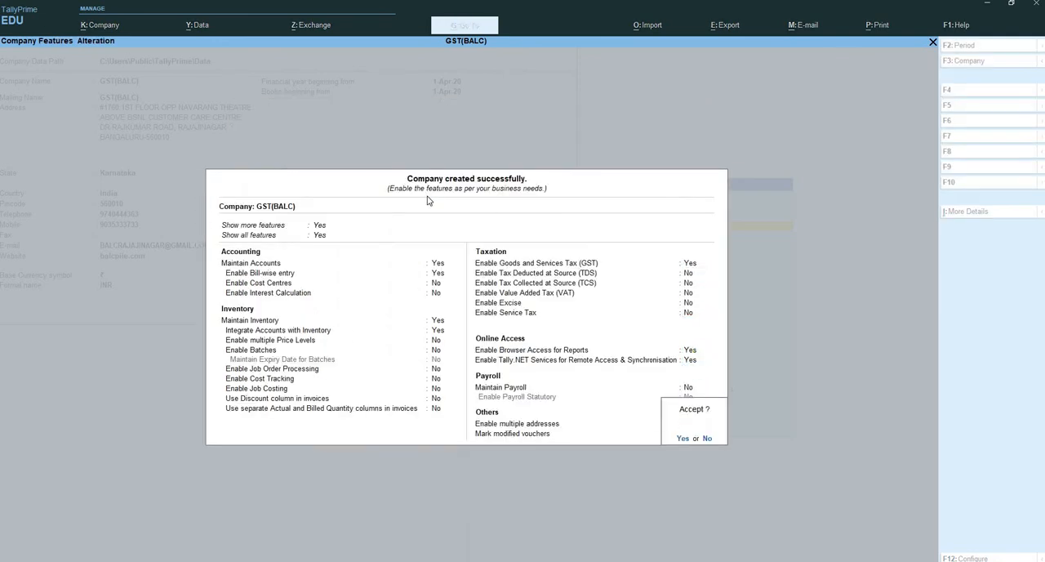
pyautogui.press('Return')
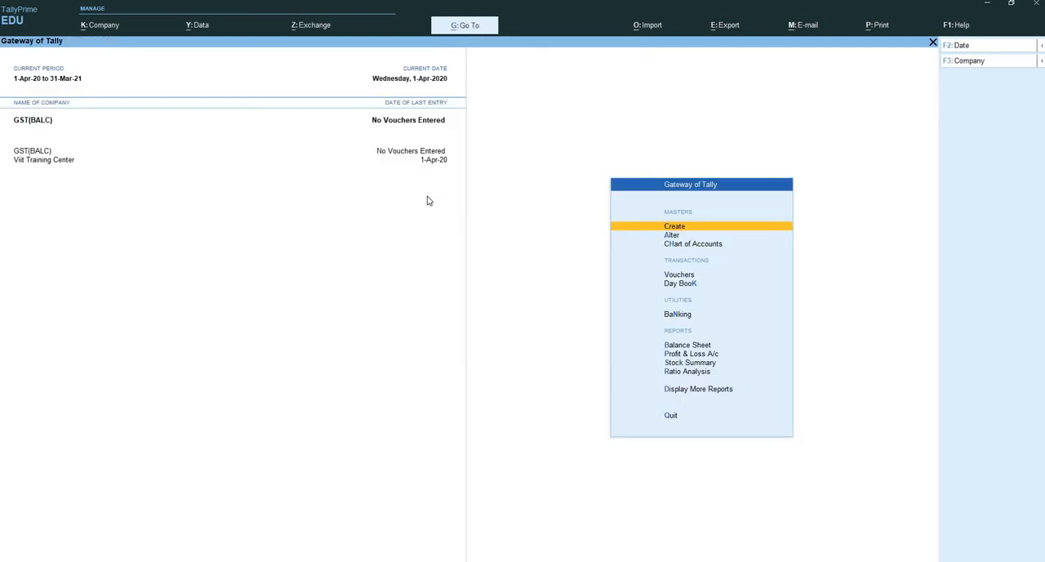